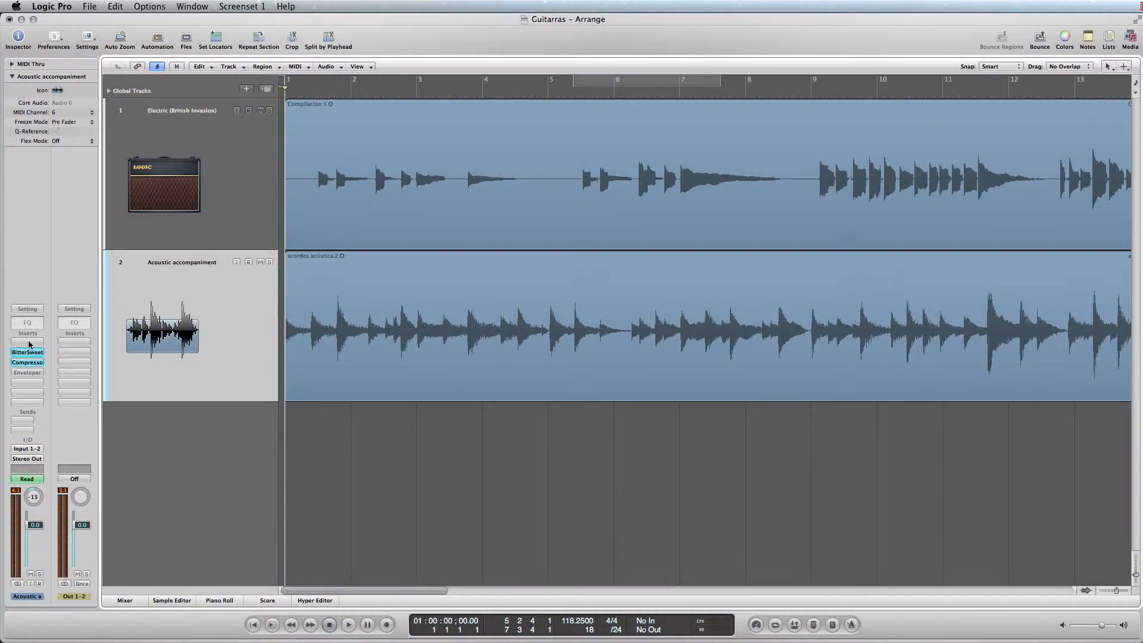
Insert a stereo Channel EQ above BitterSweet on the Acoustic accompaniment track, enlarge its window to 150% and reposition it
left_click(27, 341)
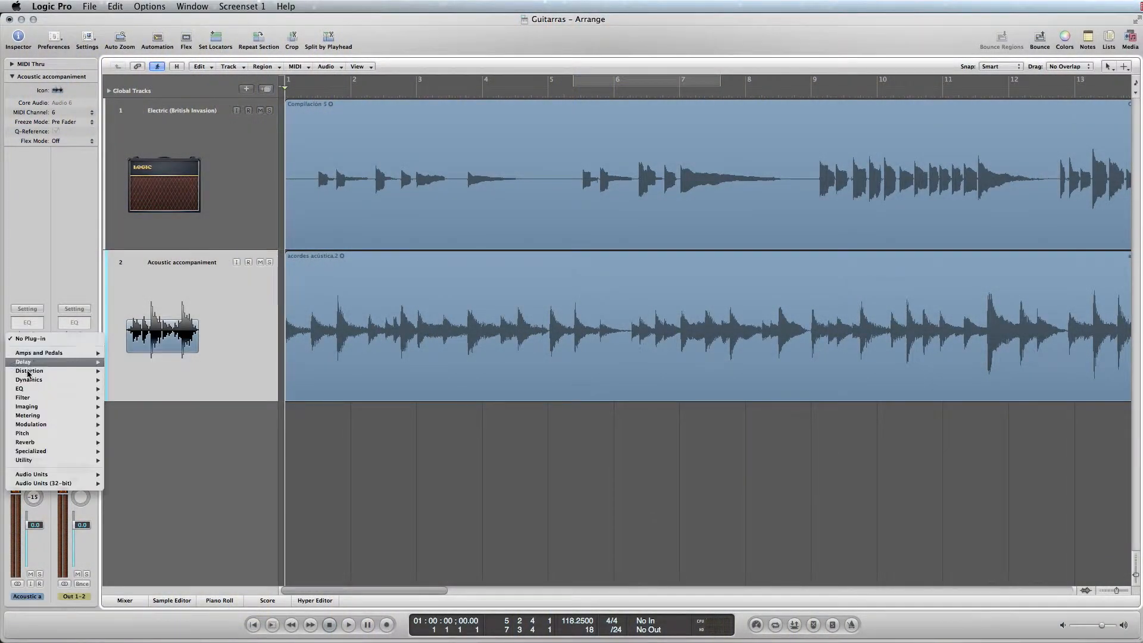
mouse_move(29, 389)
mouse_move(156, 398)
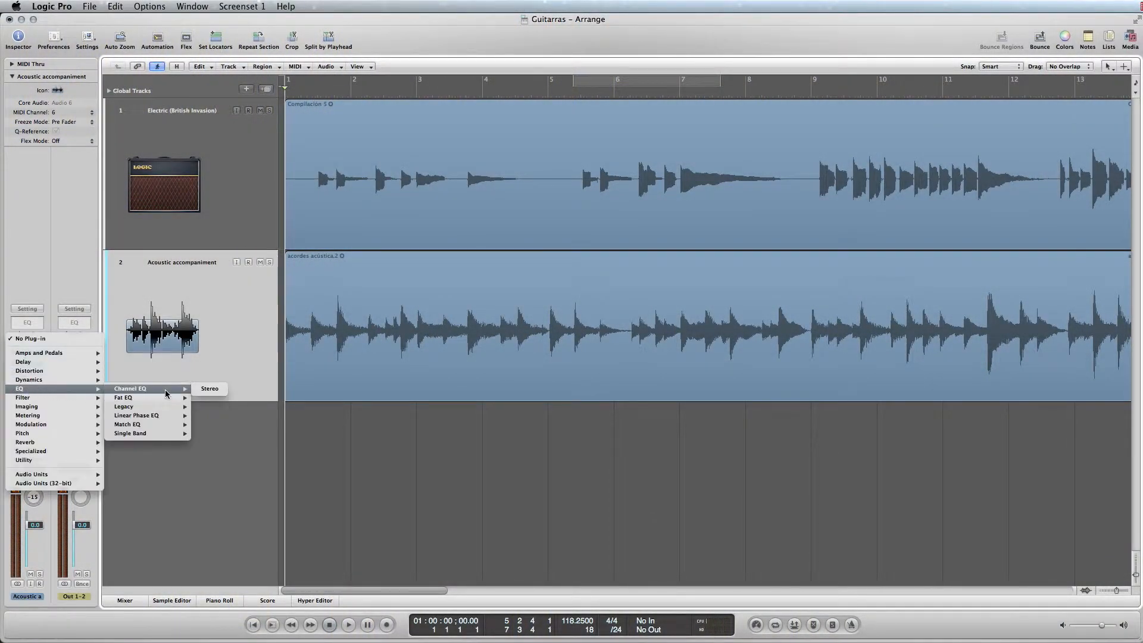
left_click(209, 389)
left_click(444, 326)
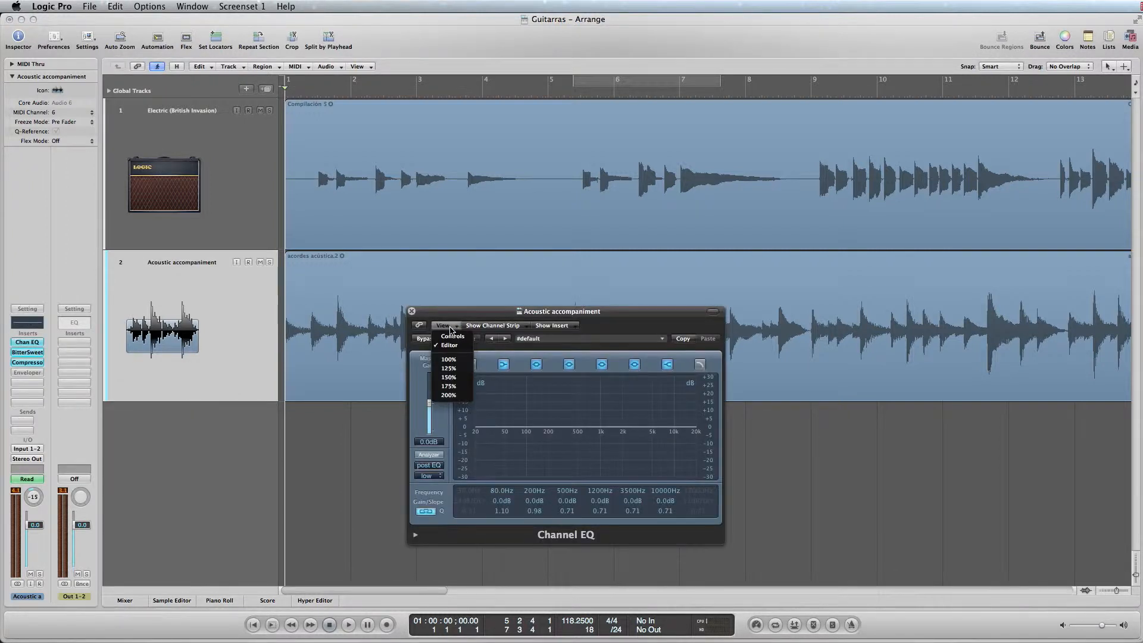
left_click(448, 377)
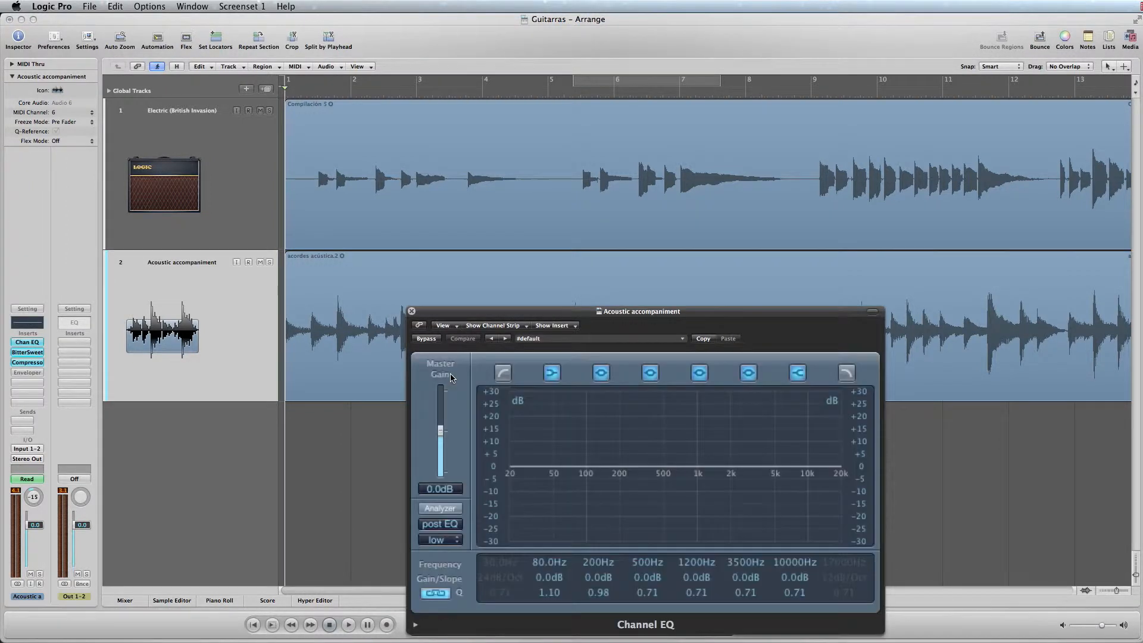
left_click_drag(497, 318, 455, 282)
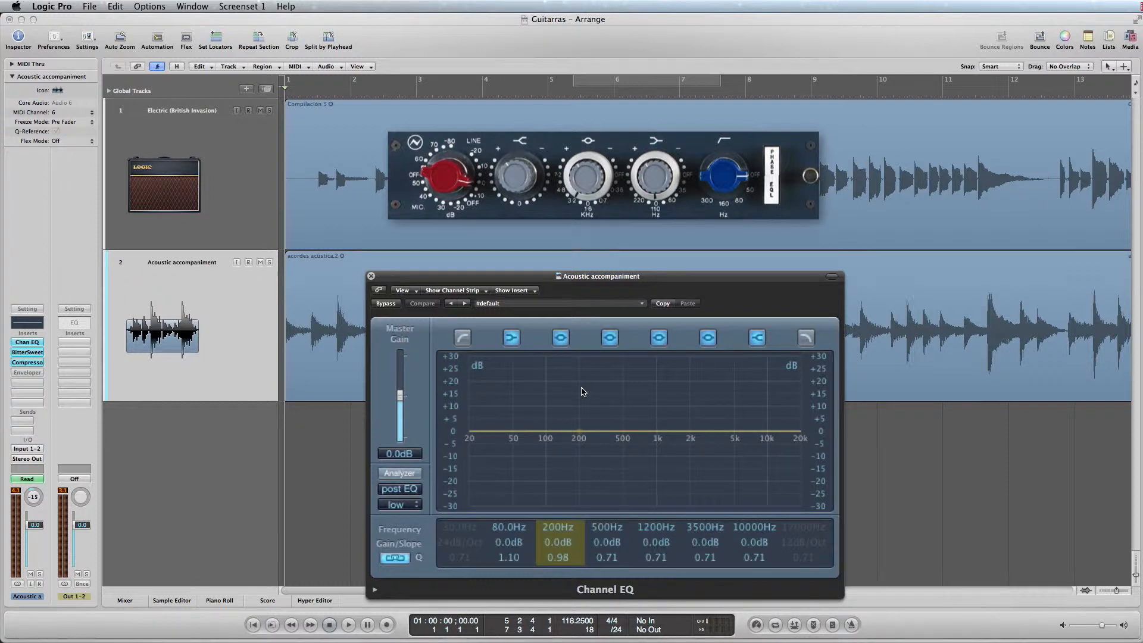
Switch off all six active Channel EQ bands, from the low shelf through the high shelf
left_click(511, 339)
left_click(560, 338)
left_click(609, 338)
left_click(659, 338)
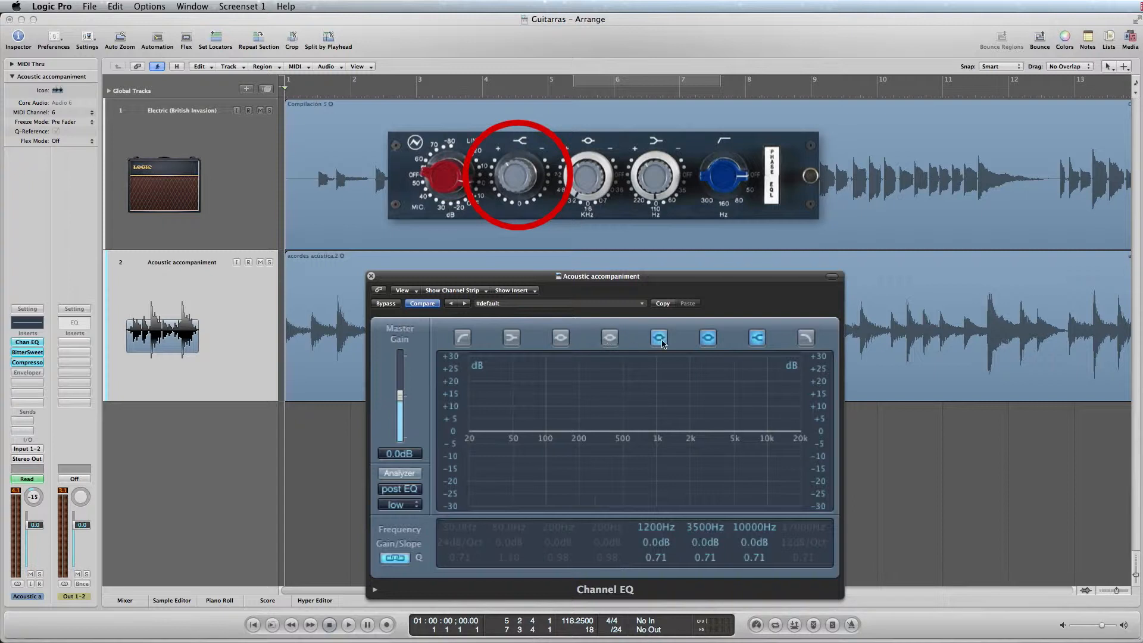
left_click(712, 340)
left_click(757, 338)
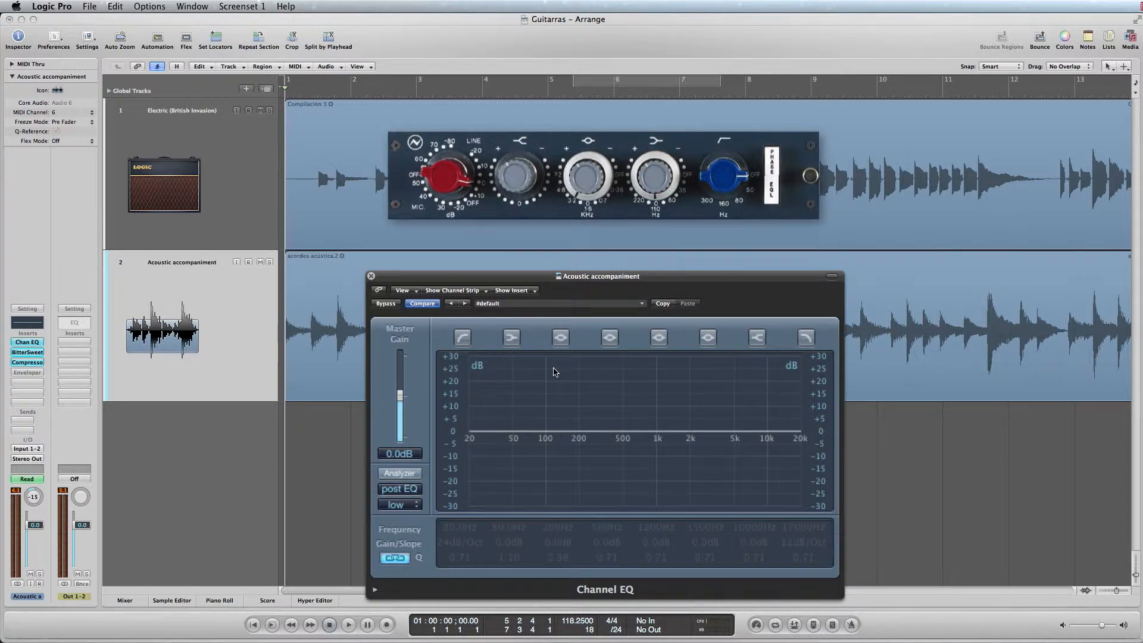
Enable the low-cut band of the Channel EQ and set its slope to 18 dB/Oct
left_click(462, 338)
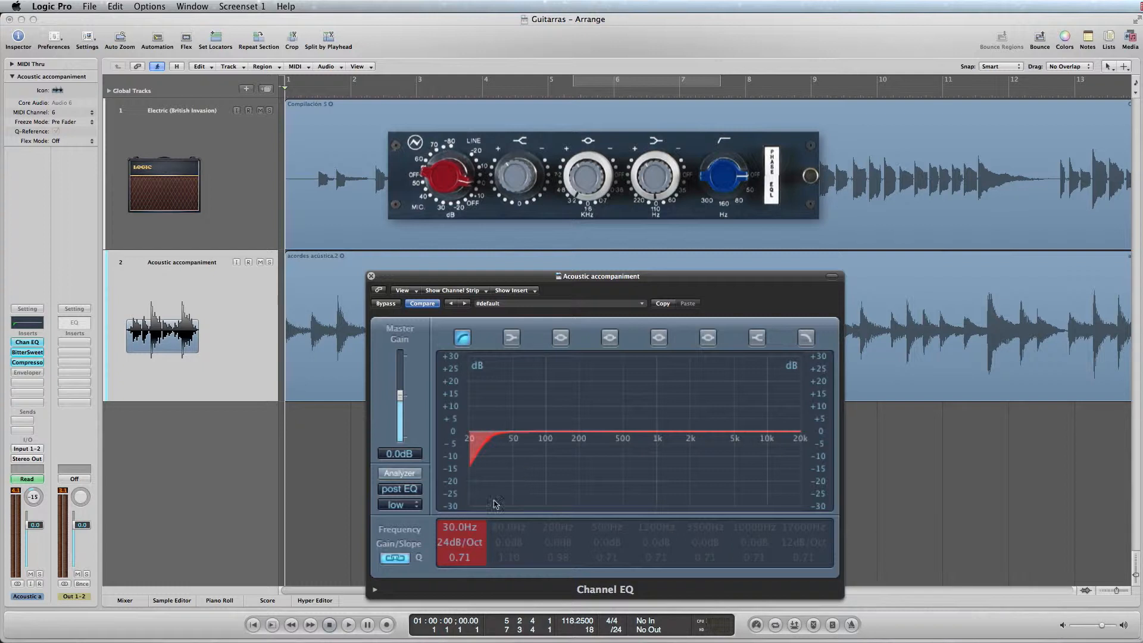
double_click(444, 543)
type("18")
key("Return")
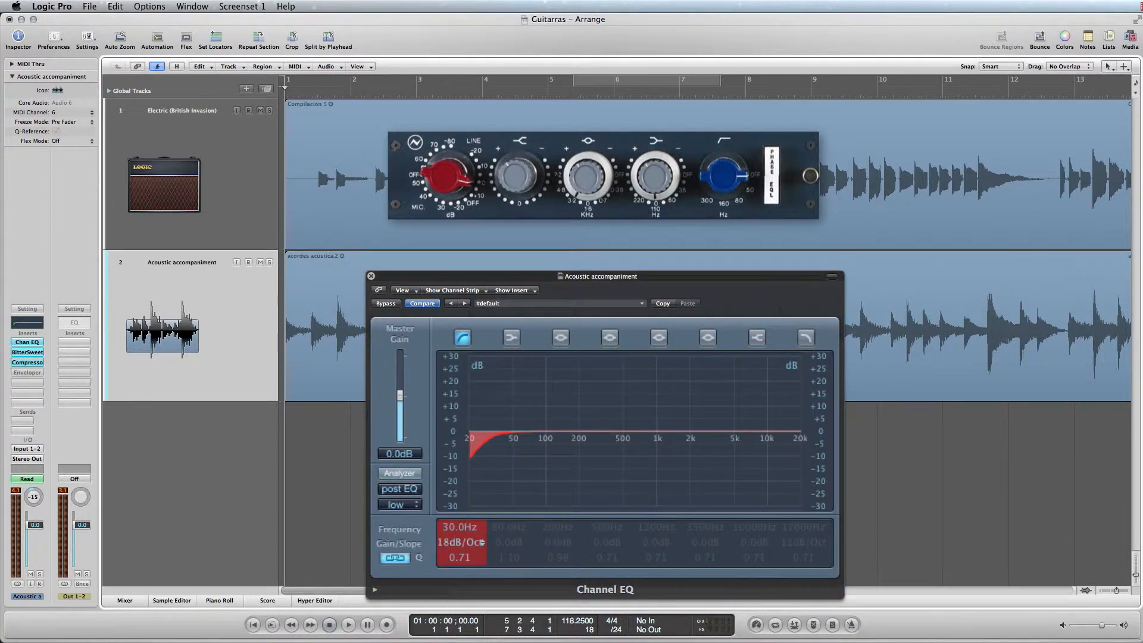
Try the low-cut frequency at 300 Hz, settle on 50 Hz, and switch the band off
double_click(445, 527)
type("50")
key("Return")
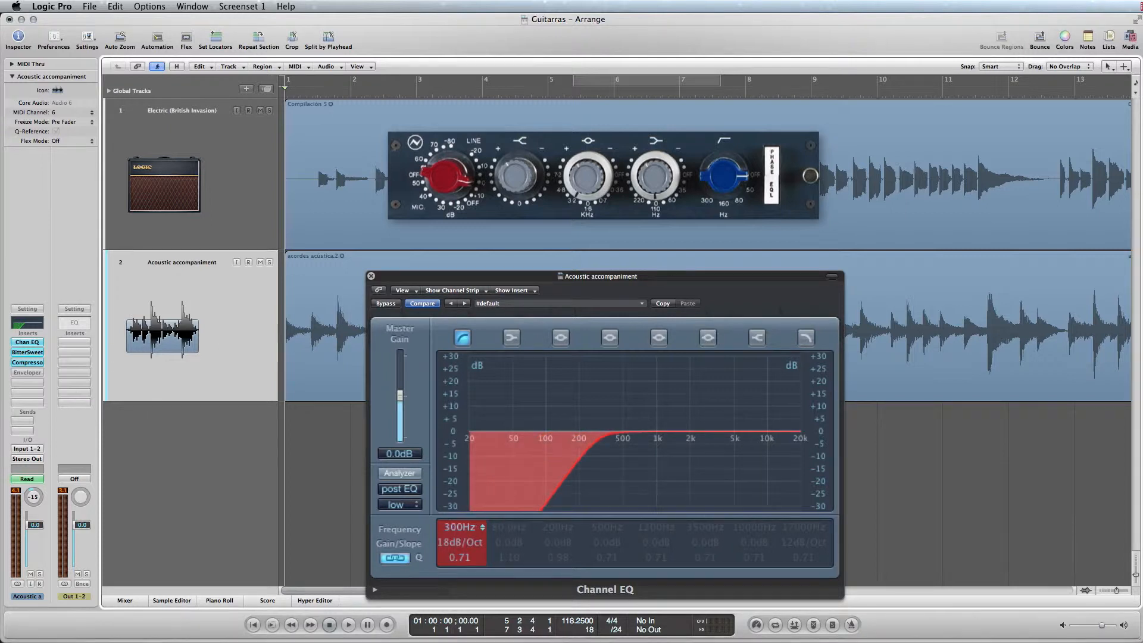
double_click(454, 527)
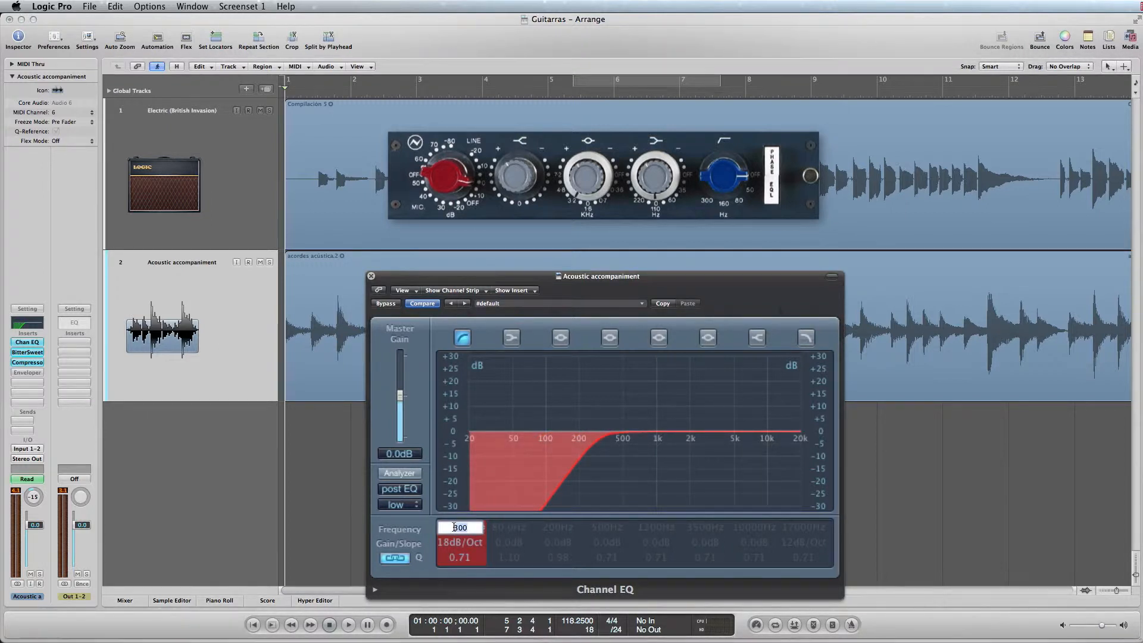
type("50")
key("Return")
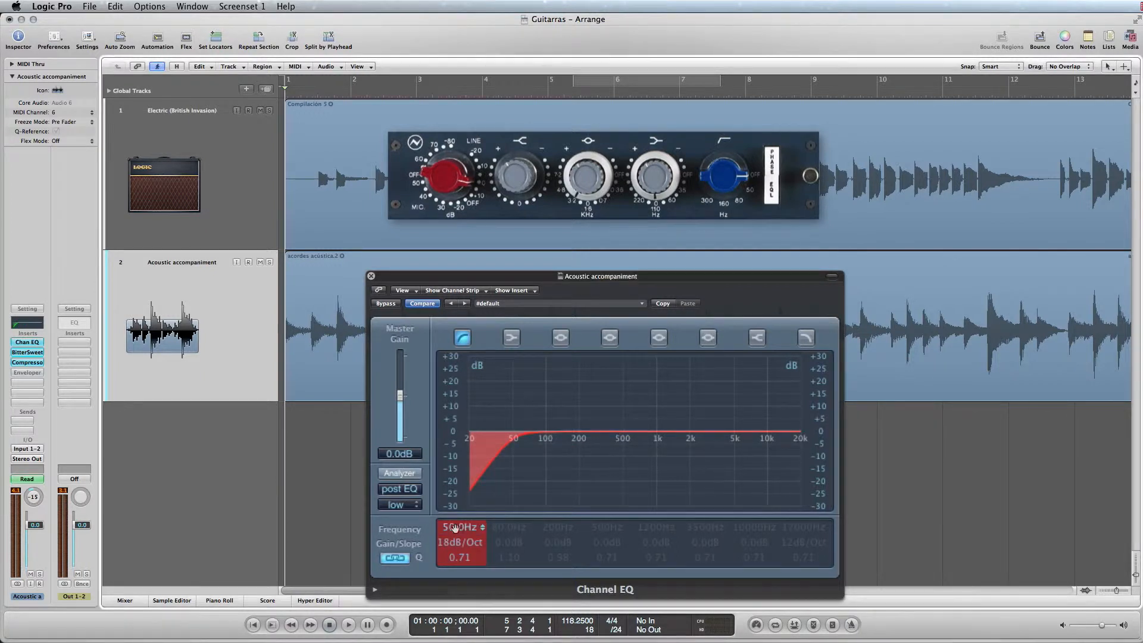
left_click(461, 339)
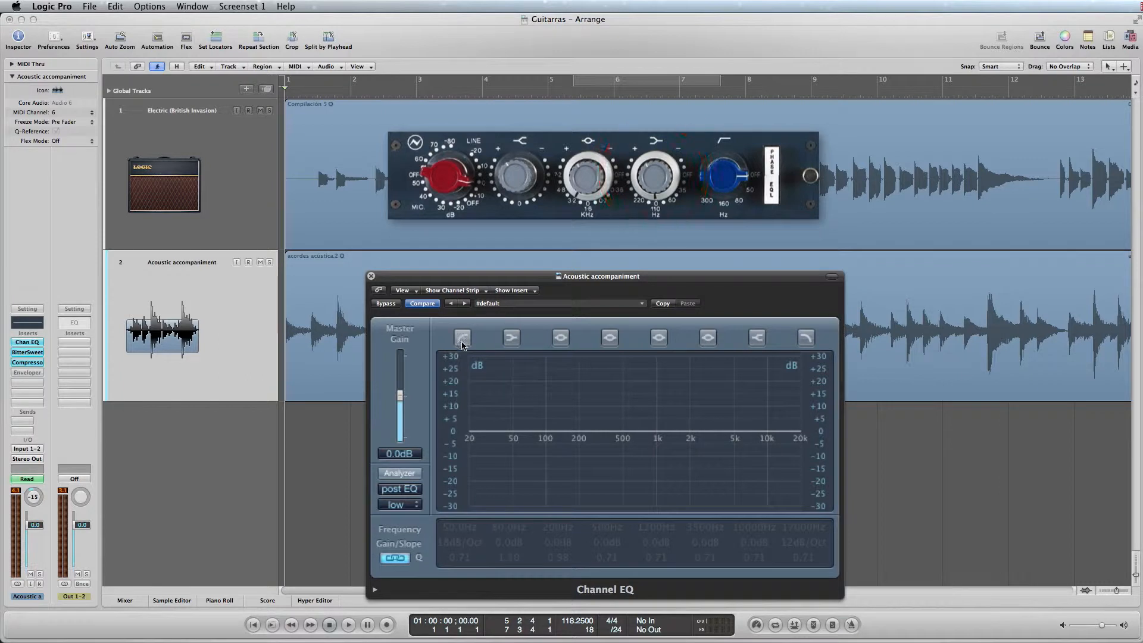
Enable the low-shelf band and set its gain to +16 dB
left_click(513, 337)
double_click(510, 543)
key("Return")
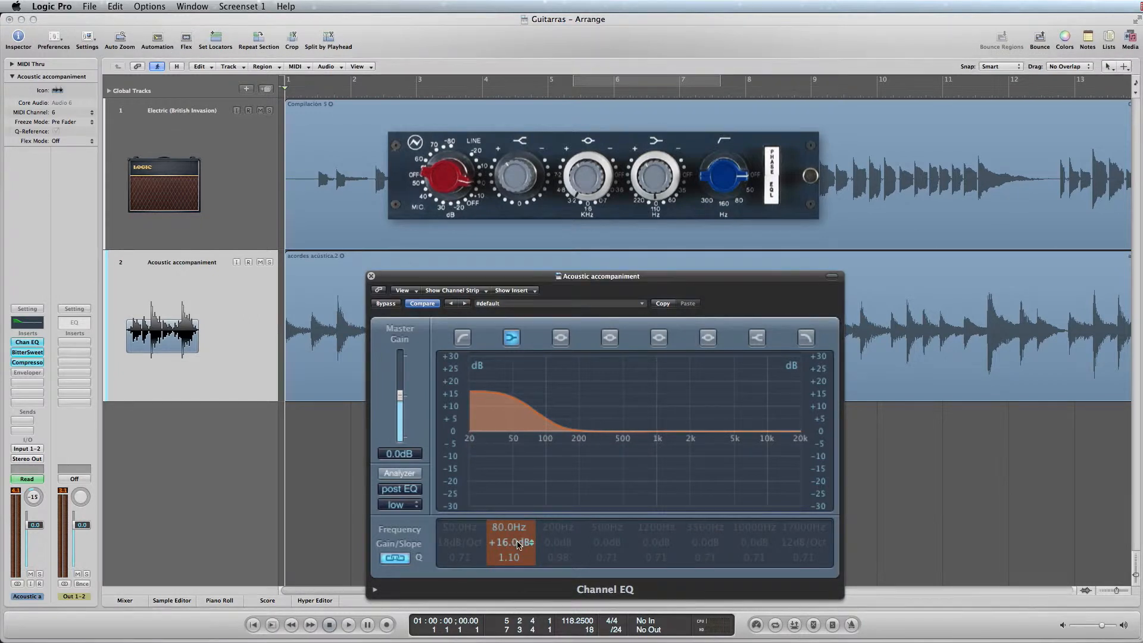
Try the low-shelf band's frequency at 60 Hz and at 220 Hz
double_click(529, 526)
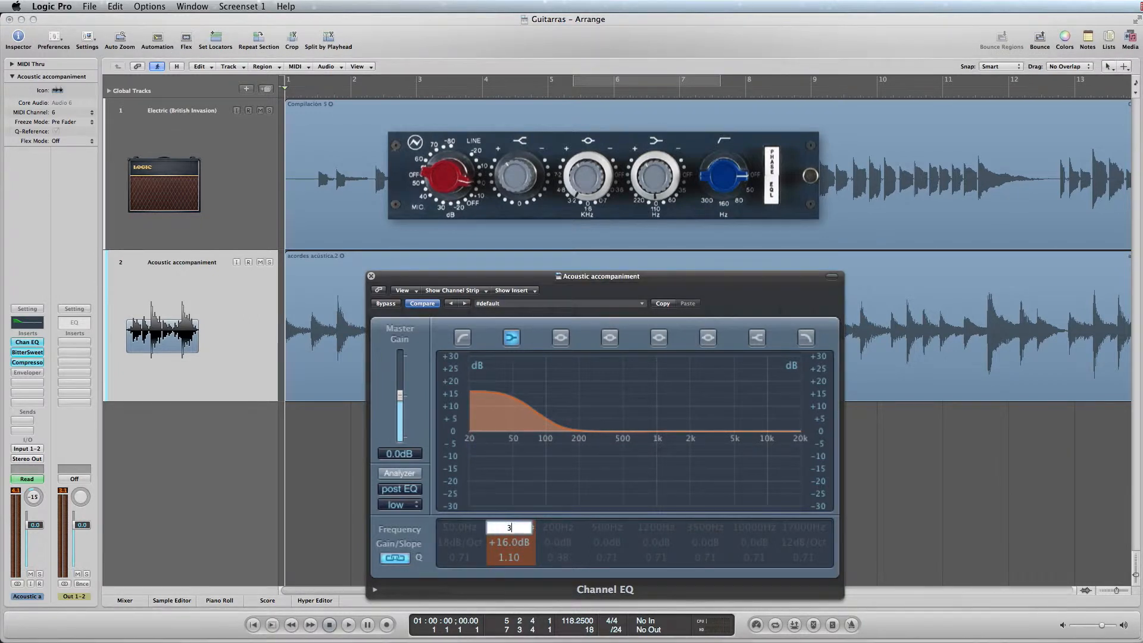
type("60")
key("Return")
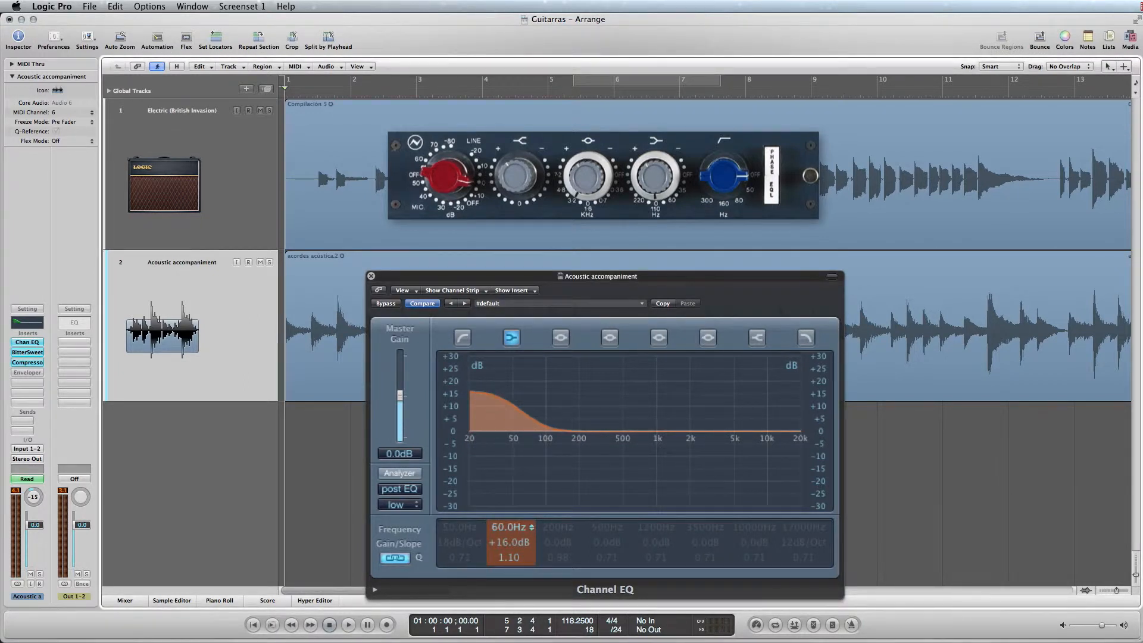
double_click(529, 526)
type("220")
key("Return")
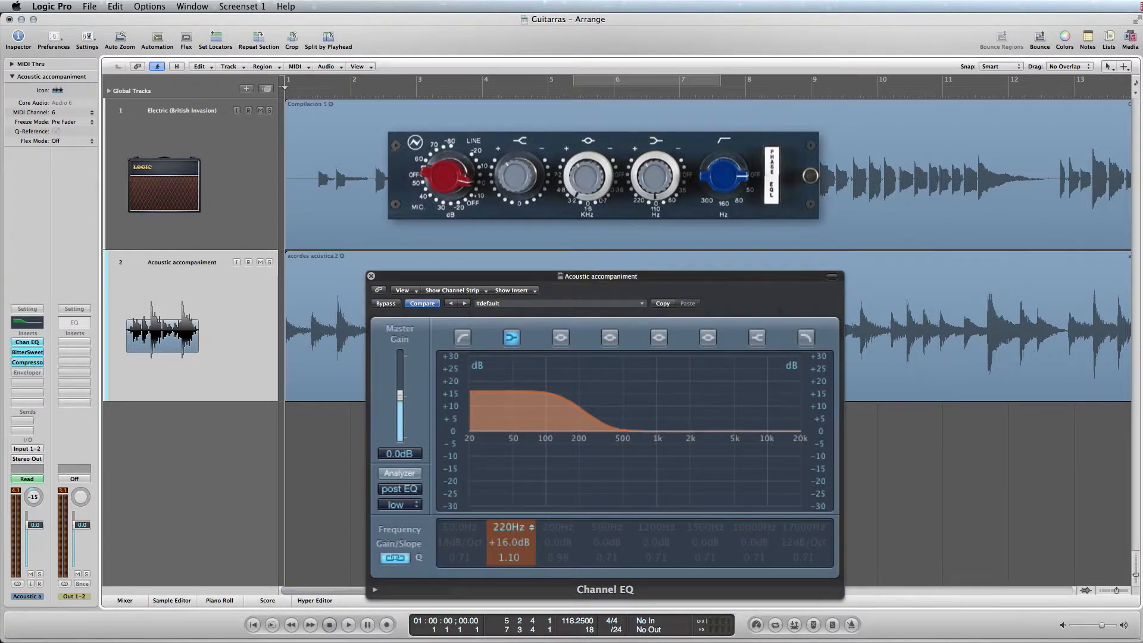
Set the low-shelf band's frequency to 110 Hz and switch the band off
double_click(509, 527)
type("110")
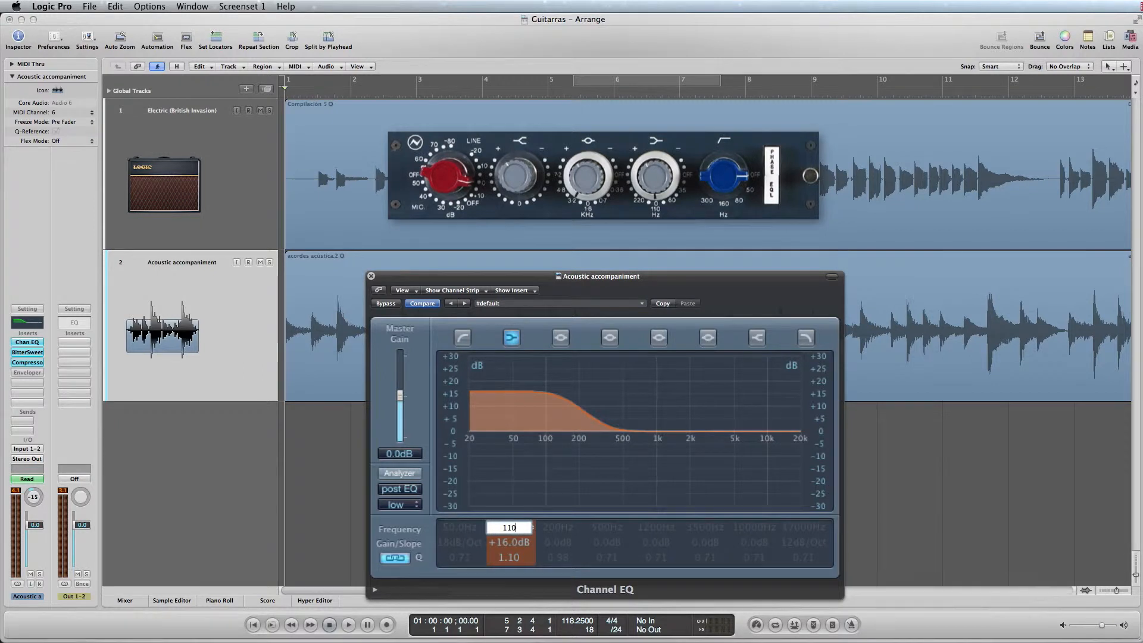
key("Return")
left_click(513, 338)
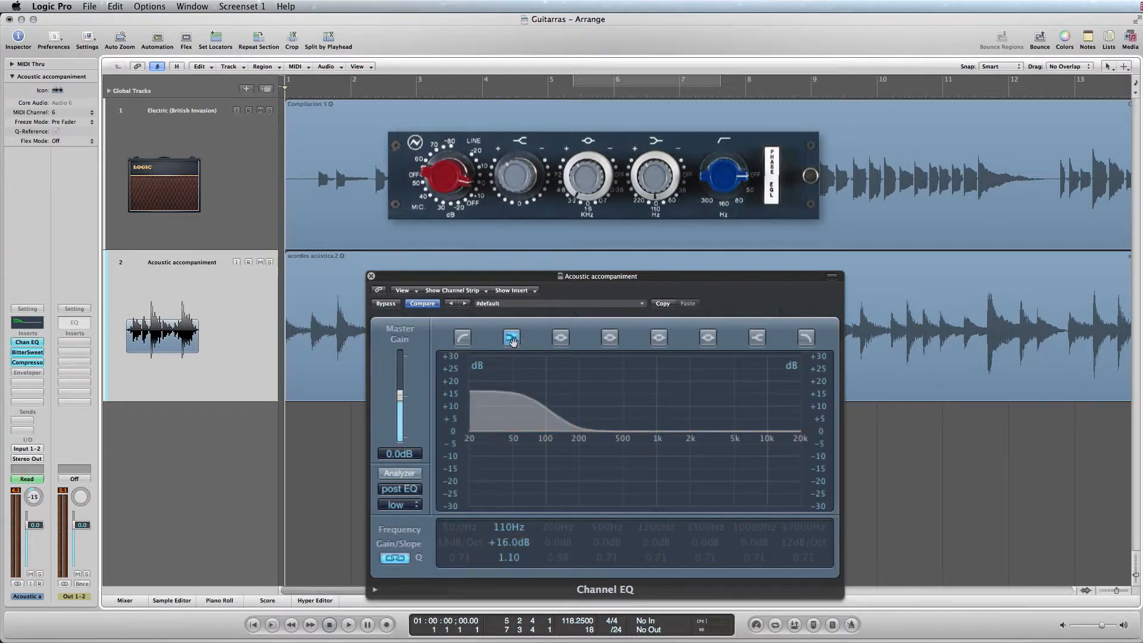
Enable the first parametric band and set it to 360 Hz with a gain of +18 dB
left_click(560, 338)
left_click_drag(566, 387, 607, 474)
double_click(558, 542)
type("18")
key("Return")
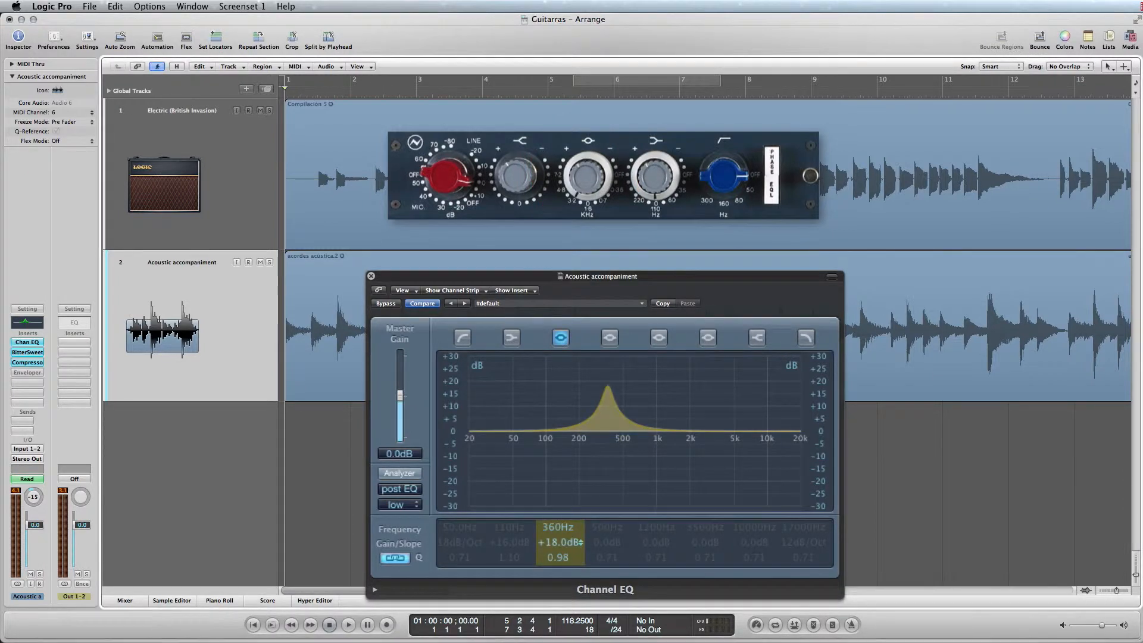
Raise the first parametric band's frequency to 7200 Hz as a trial, and set it to 700 Hz
mouse_move(556, 530)
left_mouse_down()
mouse_move(556, 494)
mouse_move(562, 616)
mouse_move(563, 543)
left_mouse_up()
double_click(555, 527)
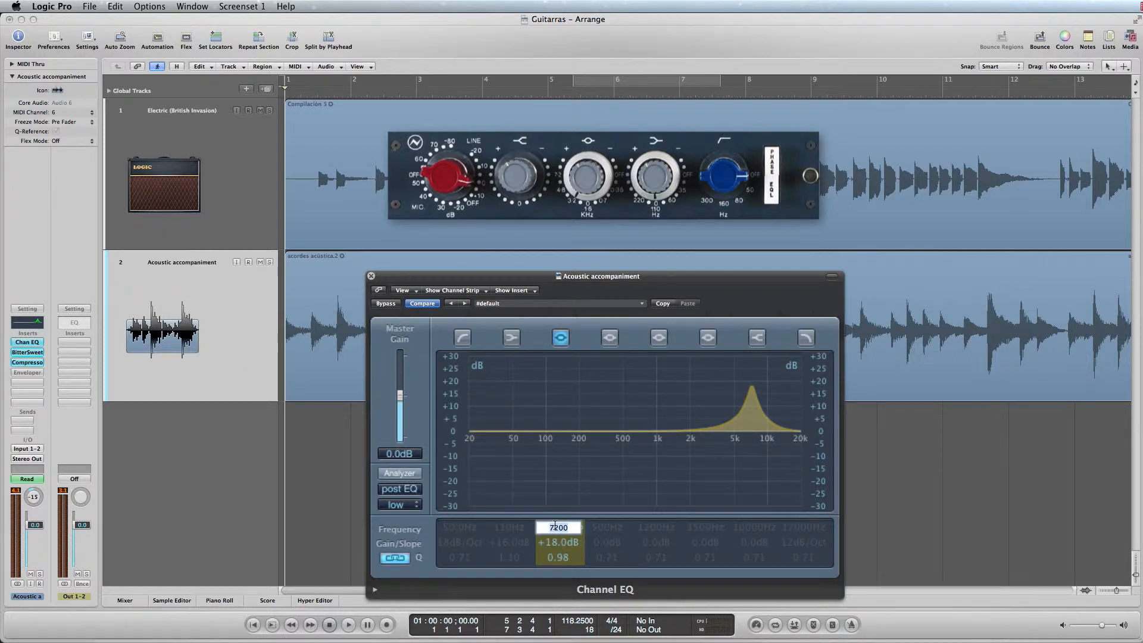
type("700")
key("Return")
Try a +4 dB gain on the 700 Hz band, settle on +7 dB, and switch the band off
double_click(548, 543)
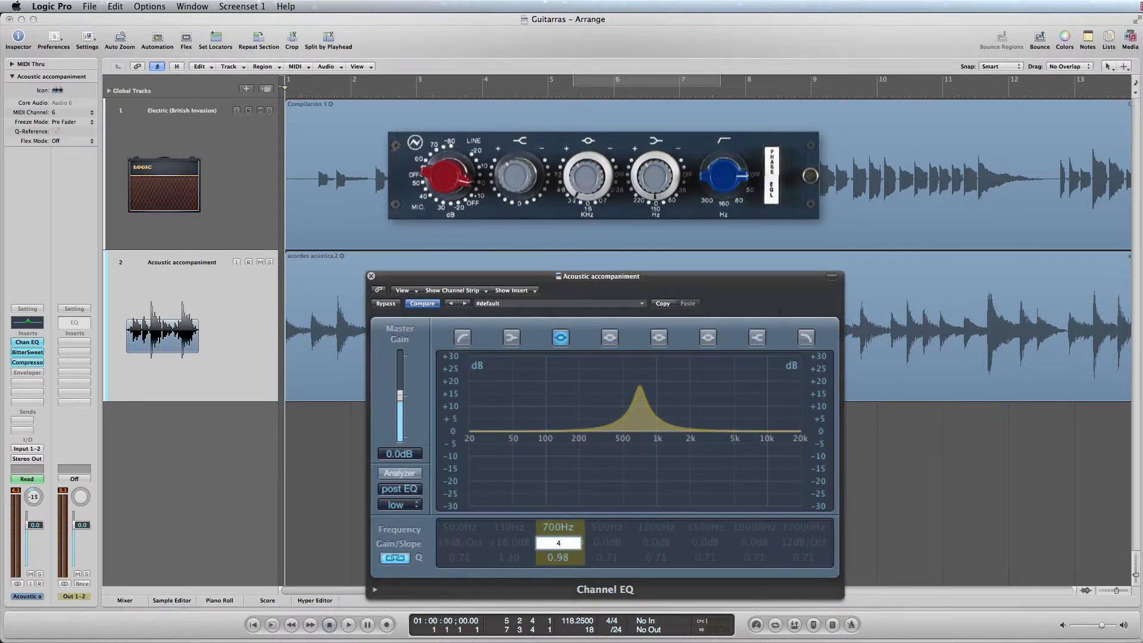
key("Return")
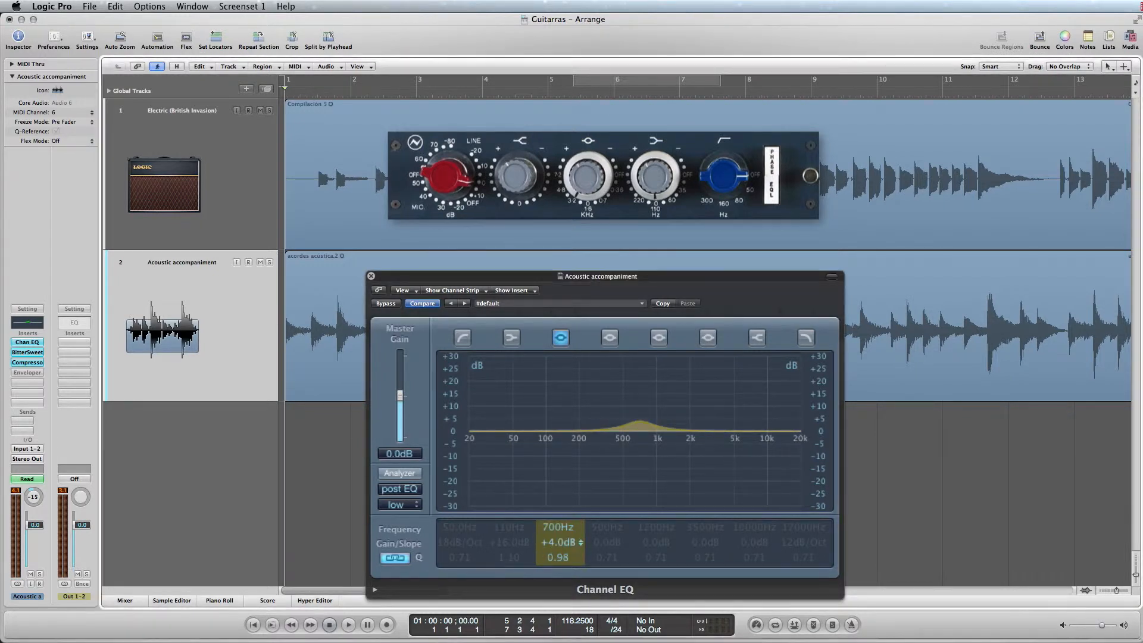
left_click(561, 337)
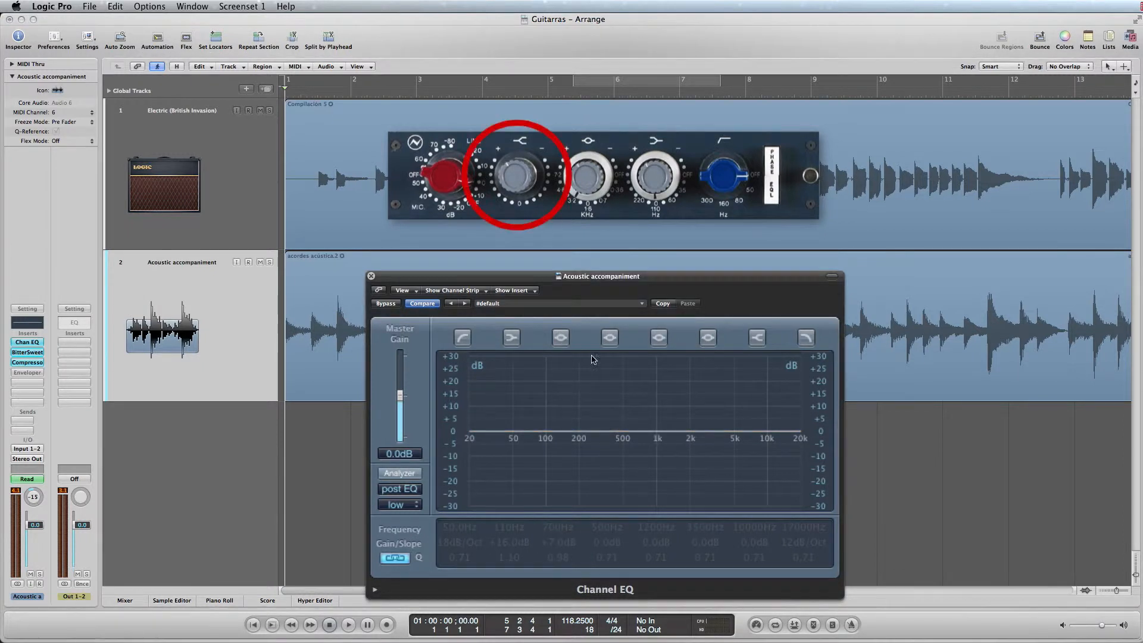
Enable the high-shelf band at 12000 Hz, trying a gain of -16 dB and settling on +16 dB
left_click(757, 337)
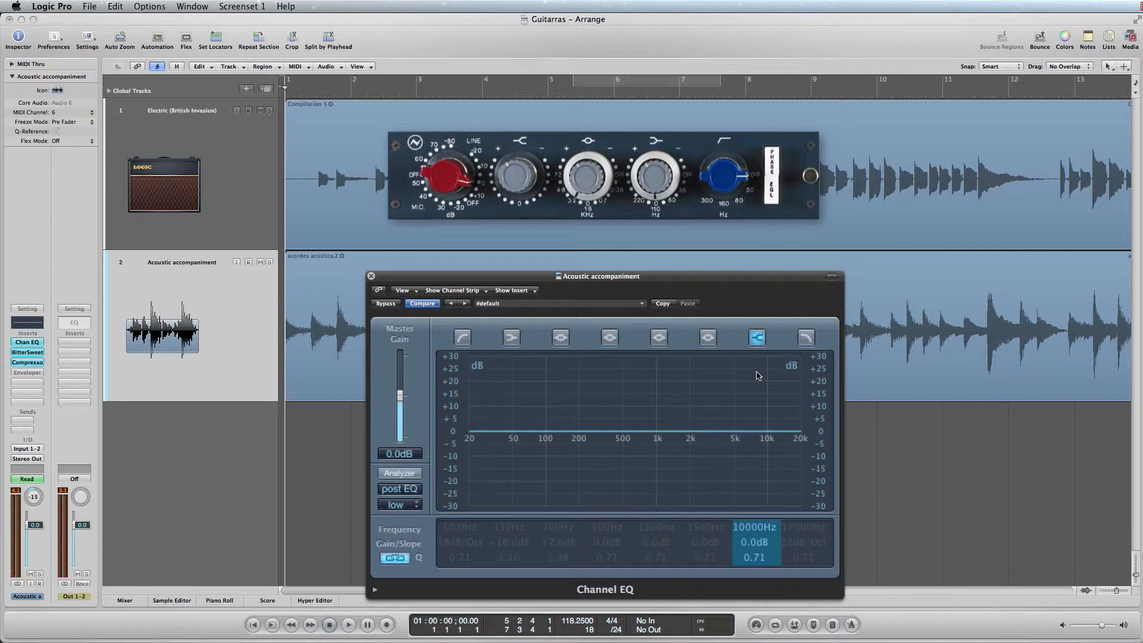
double_click(750, 528)
type("12000")
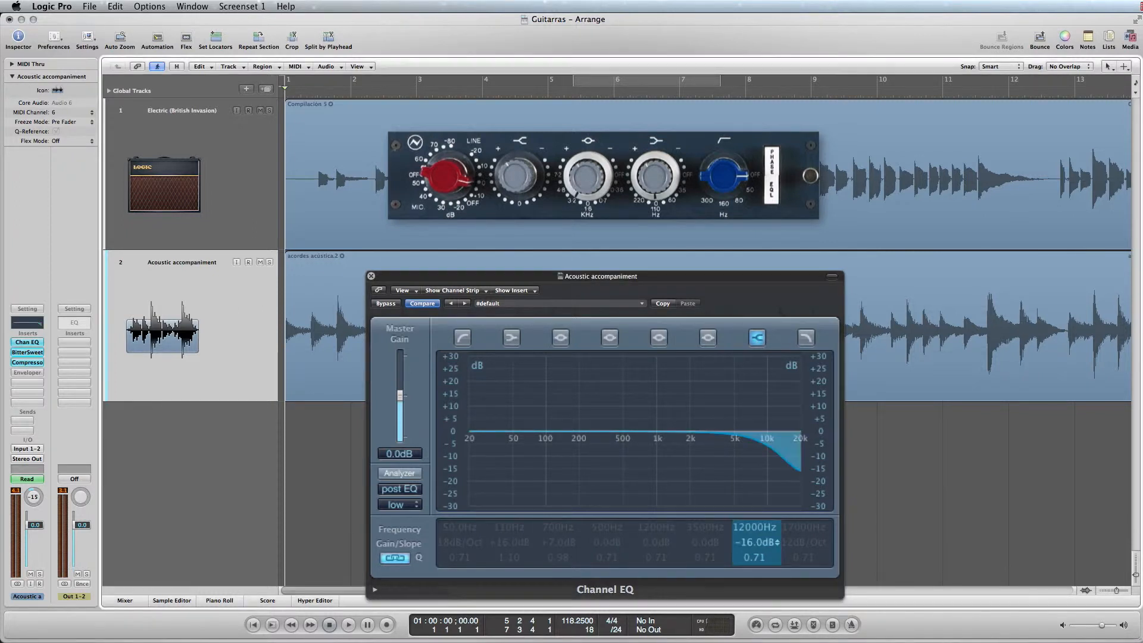
double_click(758, 543)
type("16")
key("Return")
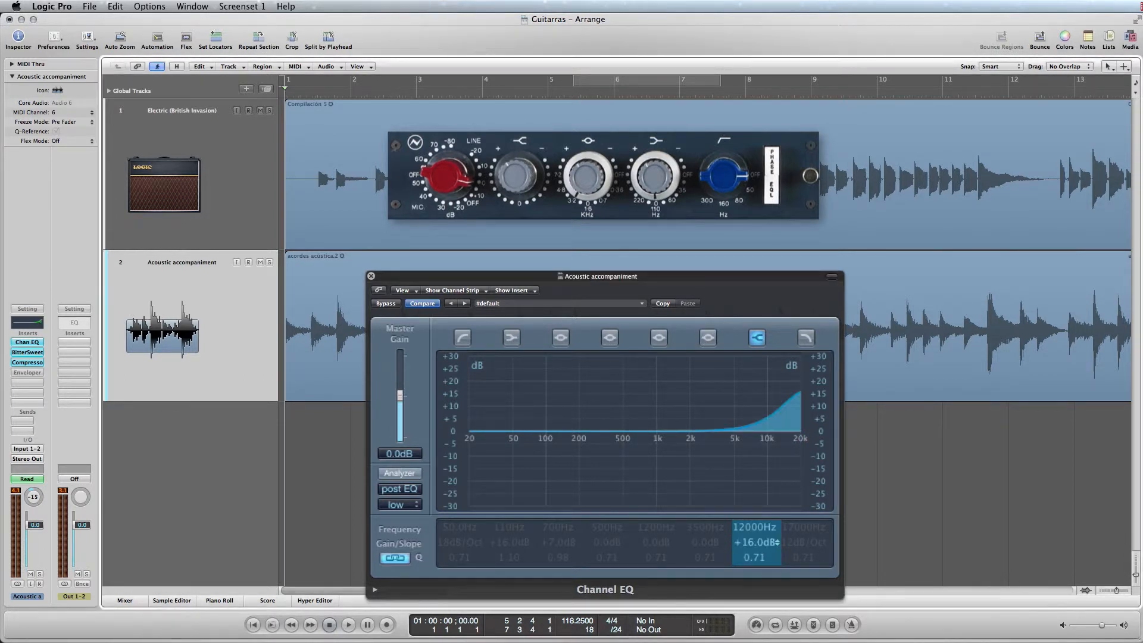
Switch the low-cut, low-shelf and first parametric bands back on, with gains of +11 dB for the shelf and +5 dB for the parametric band
left_click(464, 339)
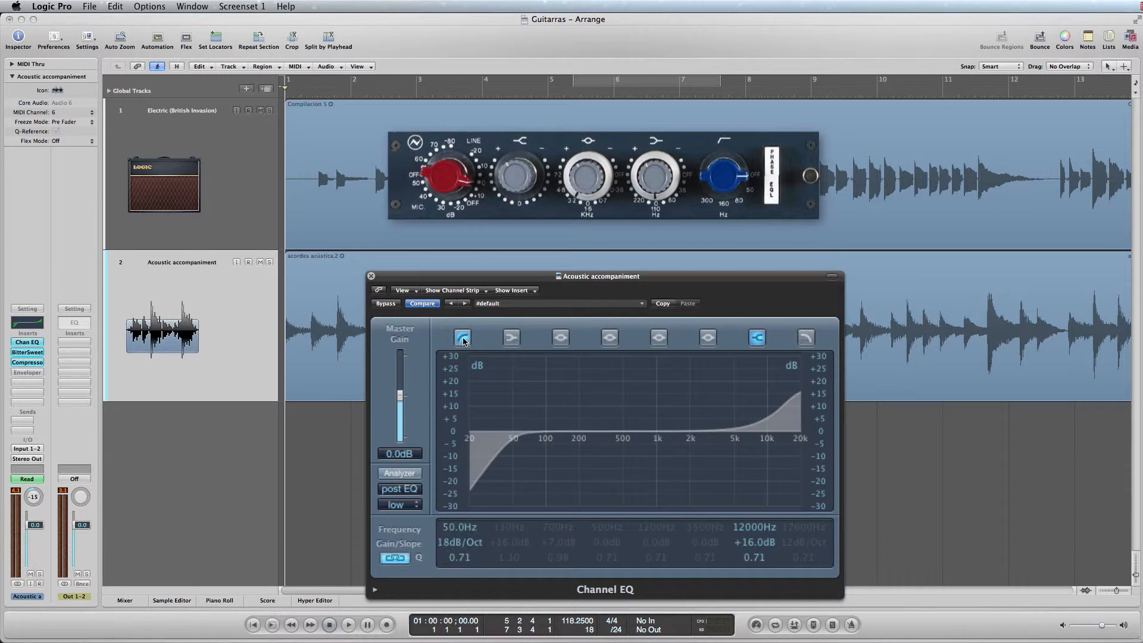
left_click(511, 342)
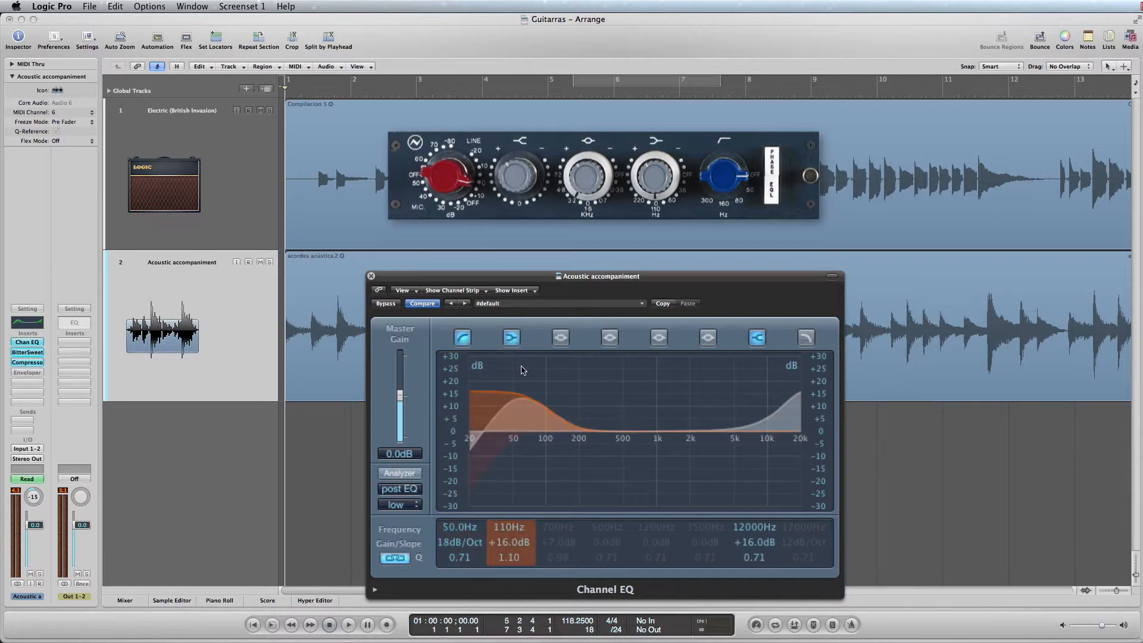
left_click(560, 338)
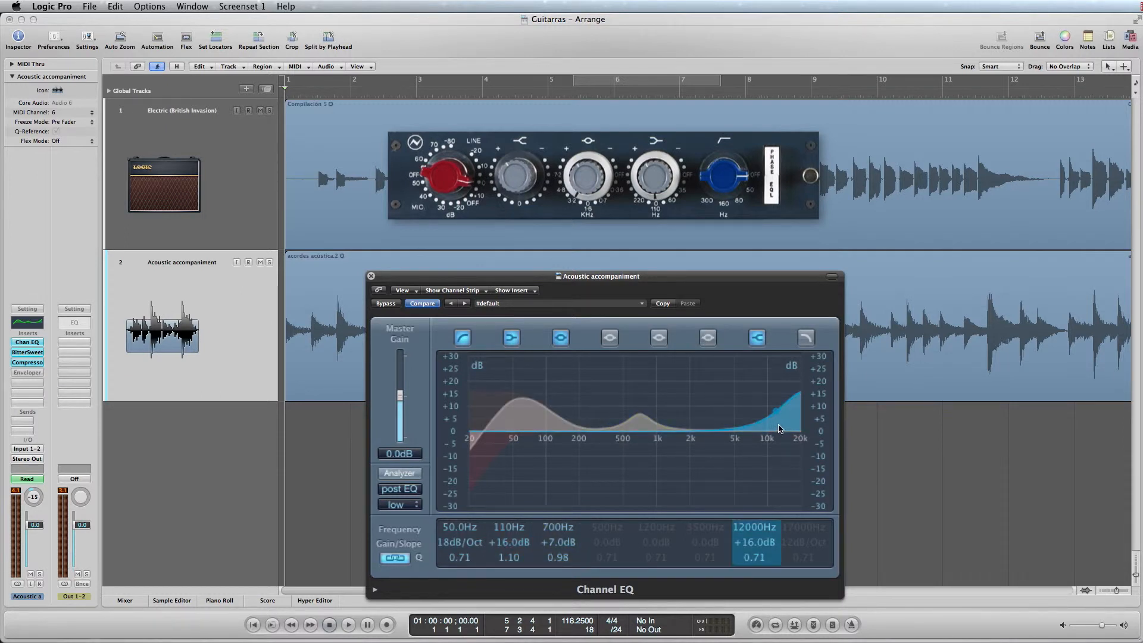
left_click_drag(559, 543, 515, 551)
Try the low-cut band's frequency at 160 Hz and at 50 Hz
left_click(459, 530)
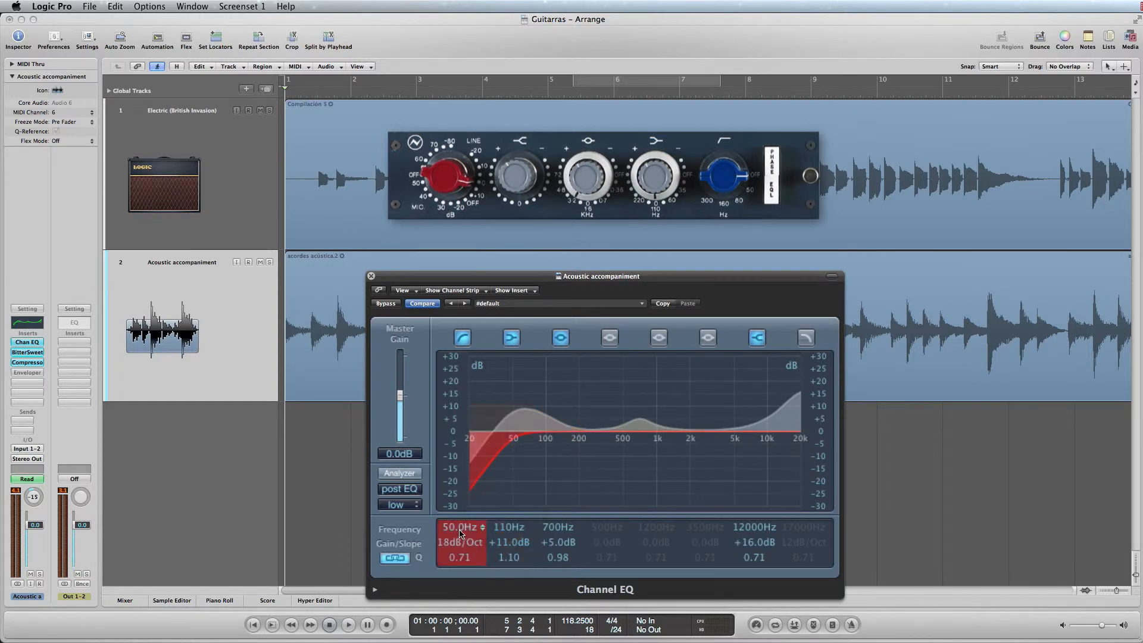
double_click(459, 530)
type("160")
key("Return")
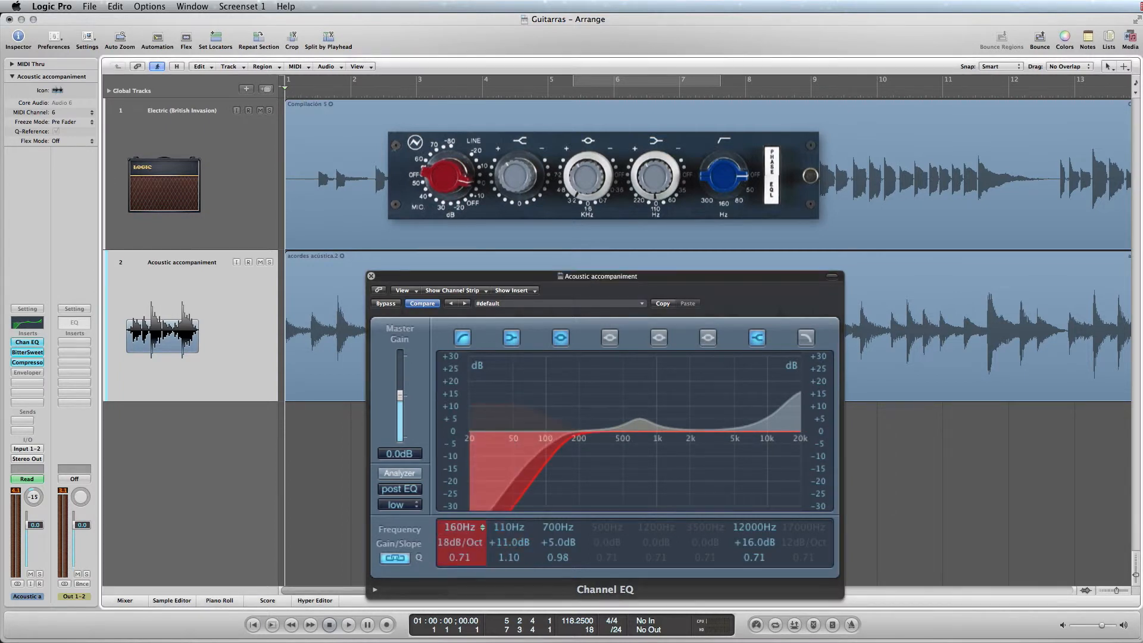
double_click(458, 530)
type("50")
key("Return")
Set the low-cut band's frequency to 80 Hz
double_click(458, 531)
type("80")
key("Return")
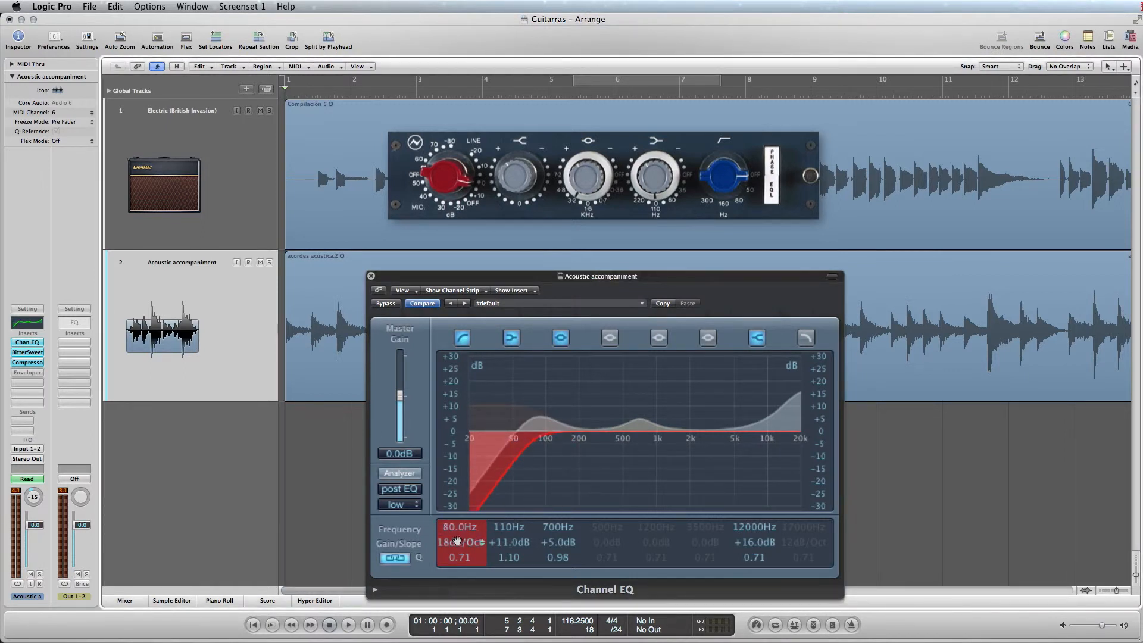
Save the Channel EQ setting as a preset named Neve 1073 and reopen the list of settings to check it
left_click(643, 305)
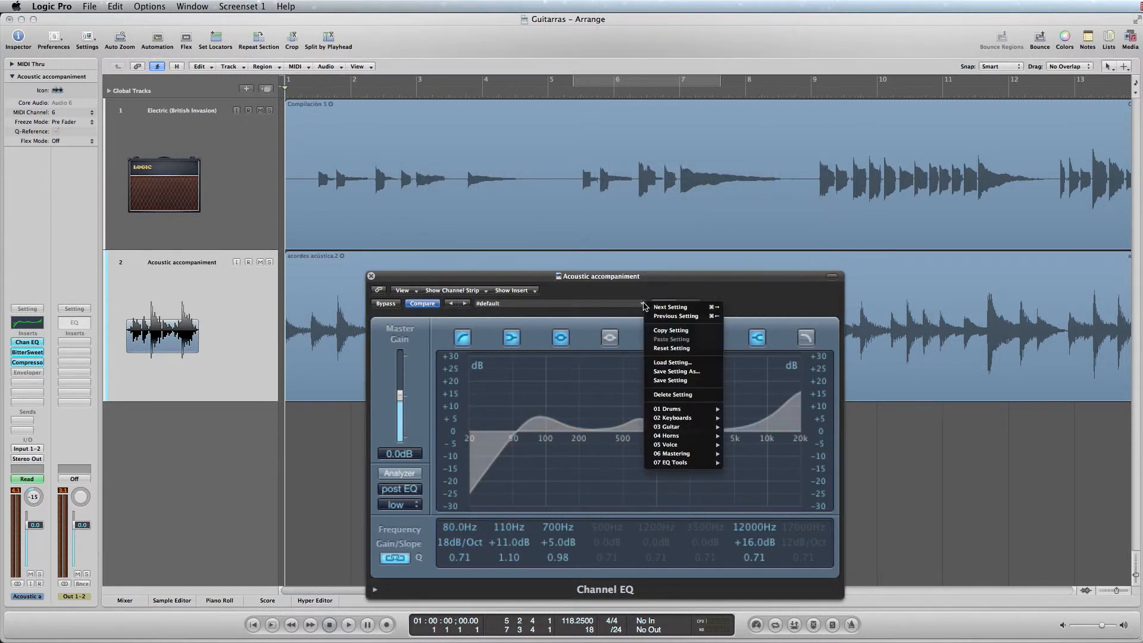
left_click(662, 371)
type("Neve 1073")
key("Return")
left_click(646, 305)
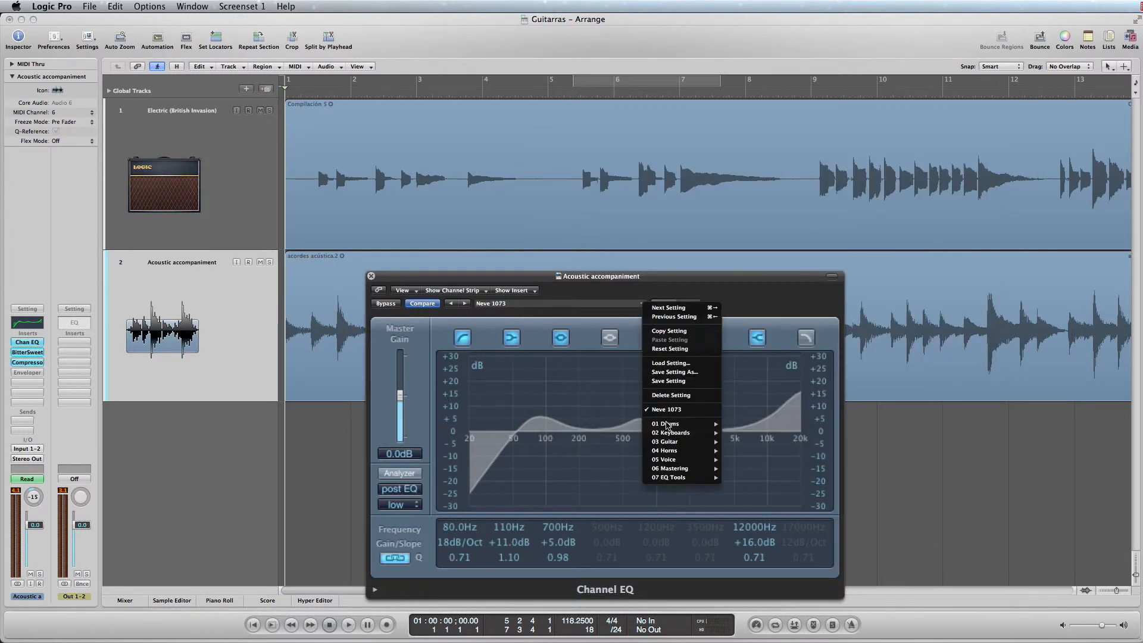
Load the Floor Tom EQ drum preset in Channel EQ and recall the saved Neve 1073 preset
mouse_move(670, 425)
left_click(752, 432)
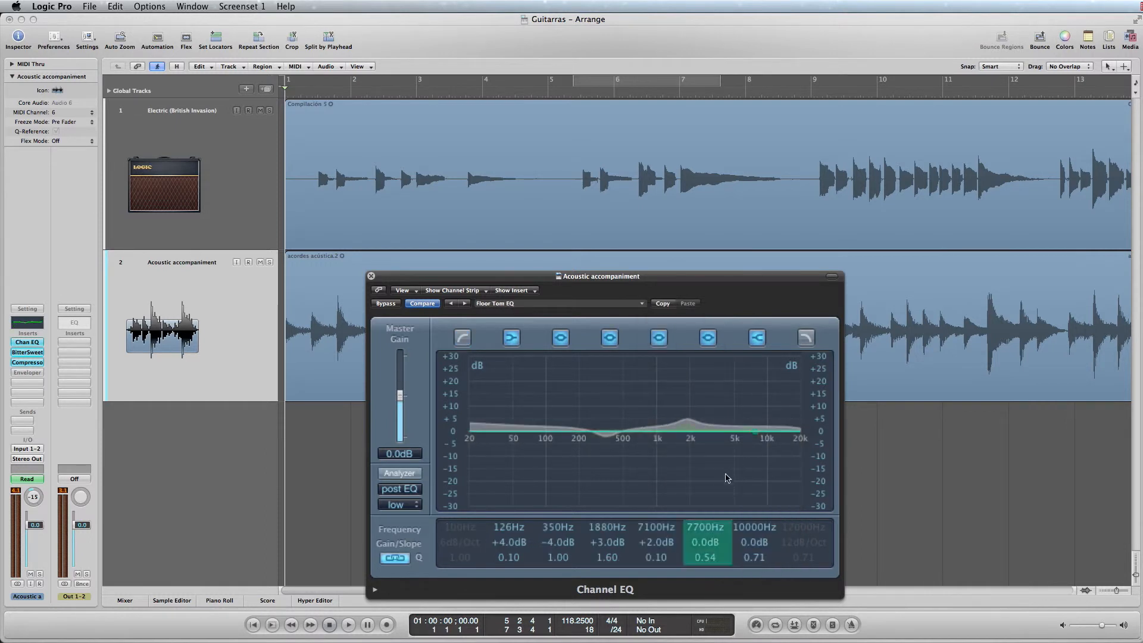
left_click(642, 304)
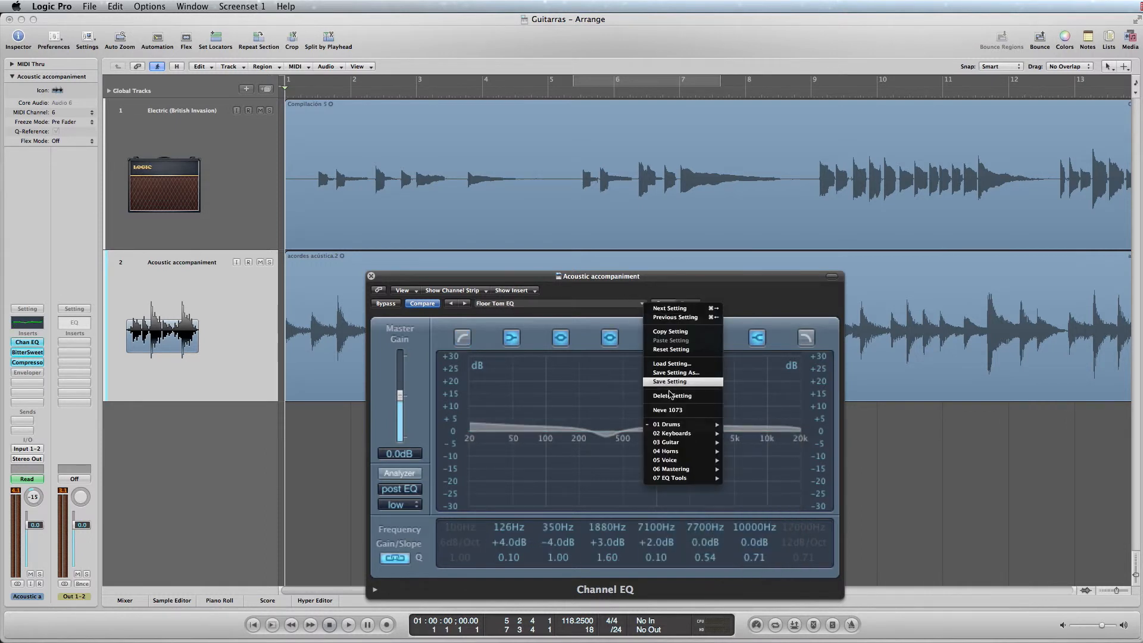
left_click(672, 410)
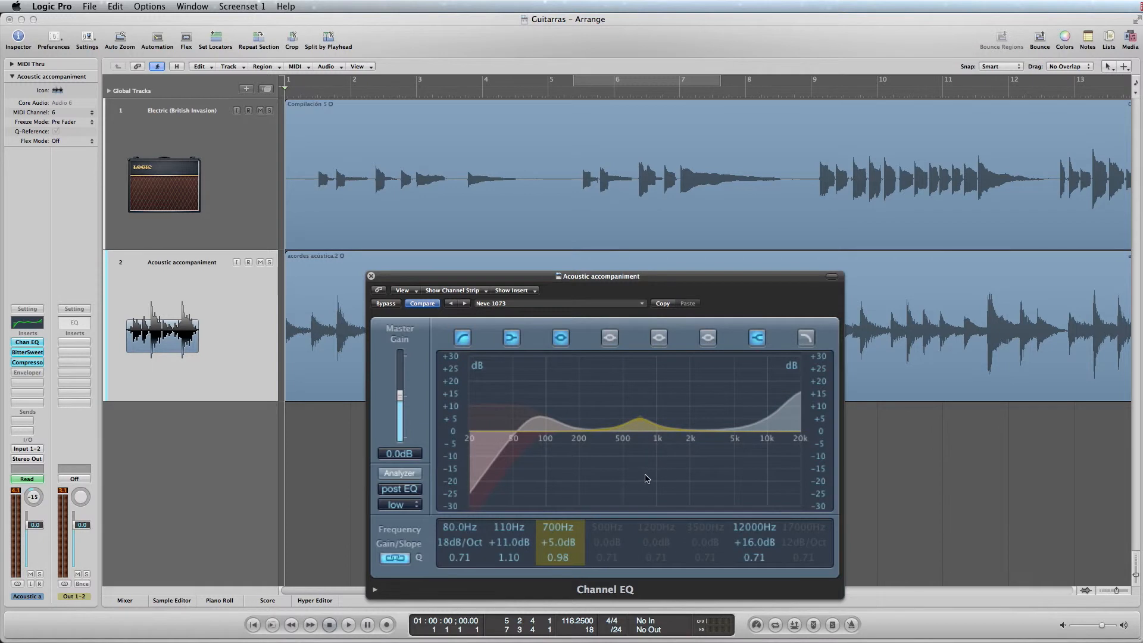
Switch off the low-cut band and set the gains to -7.5 dB for the low shelf and +5 dB for the high shelf
left_click(463, 337)
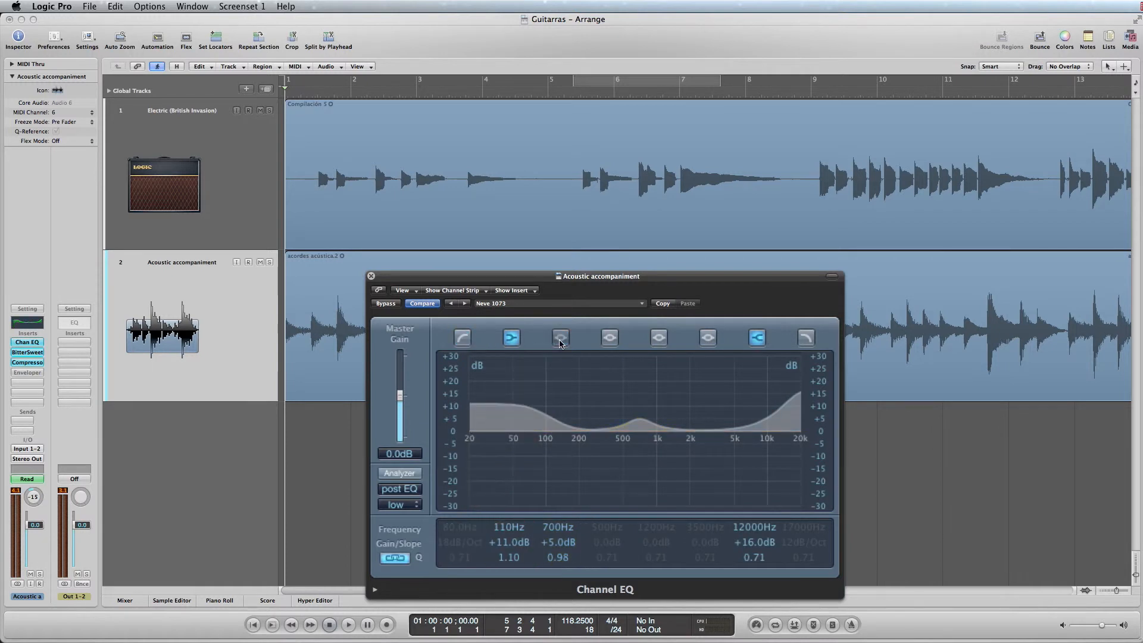
left_click(514, 338)
left_click(513, 339)
left_click_drag(527, 542, 517, 578)
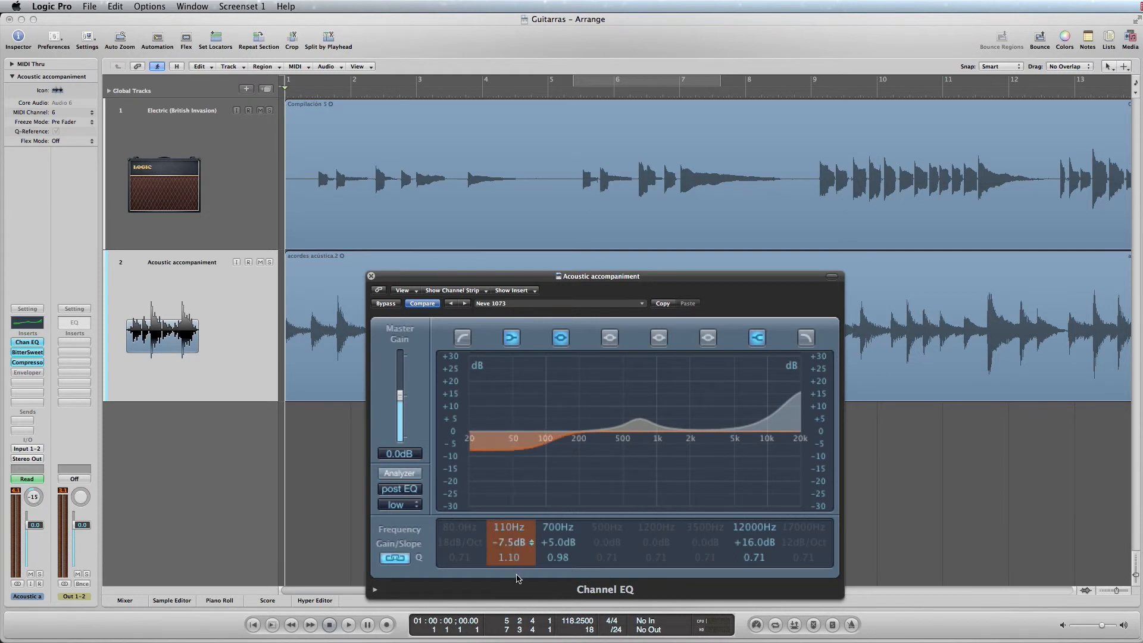
left_click_drag(755, 543, 759, 566)
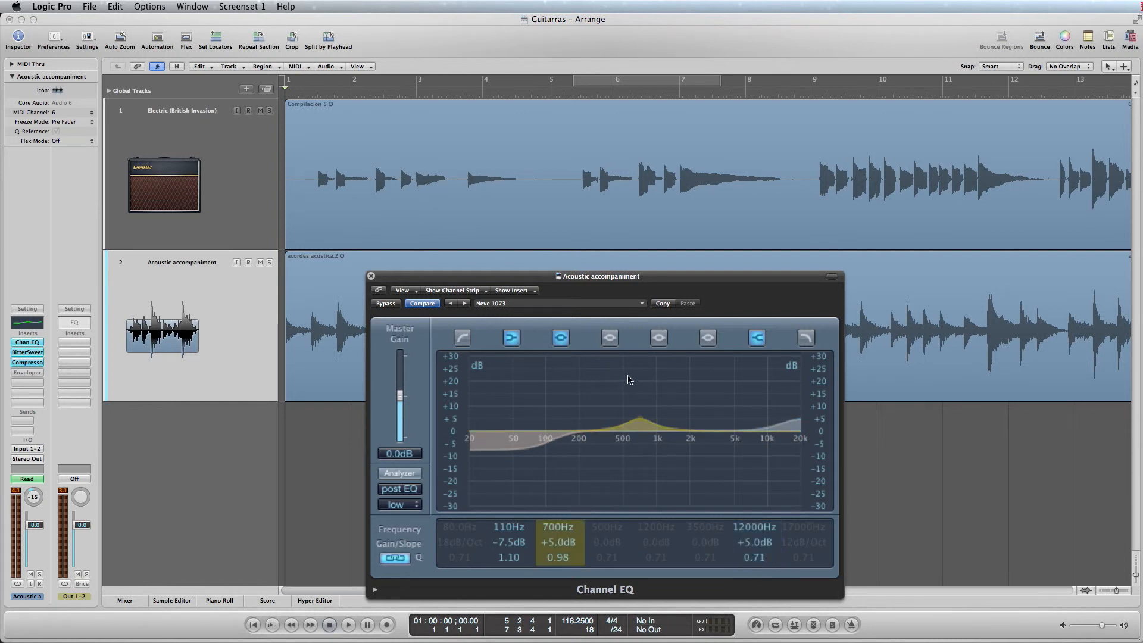